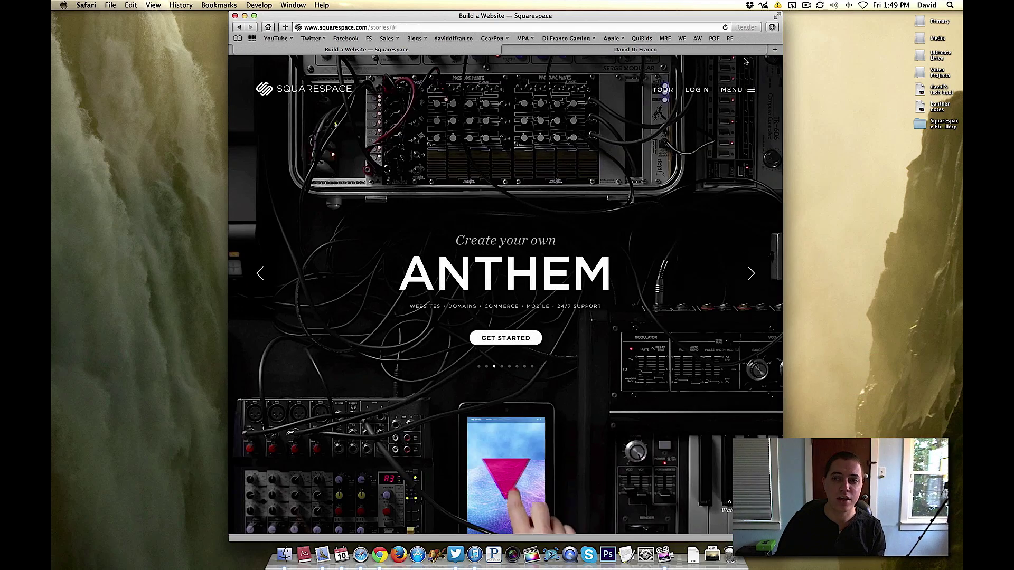
Create a blank unlinked page titled 'Photo Gallery' with the URL /photo-gallery and save it
{"action": "left_click", "coordinate": [739, 50]}
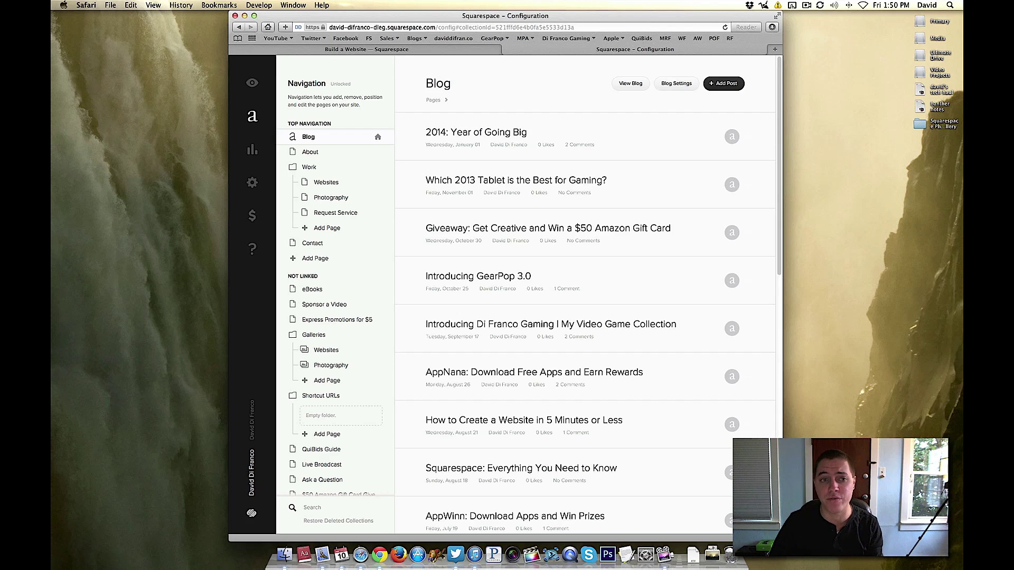
{"action": "scroll", "coordinate": [389, 142], "scroll_direction": "down", "scroll_amount": 3}
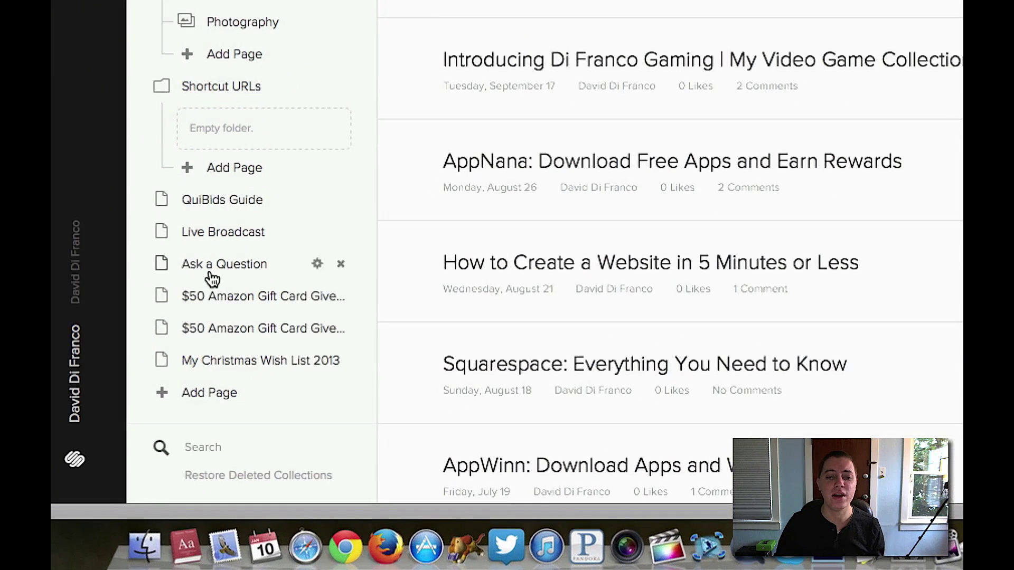
{"action": "left_click", "coordinate": [211, 395]}
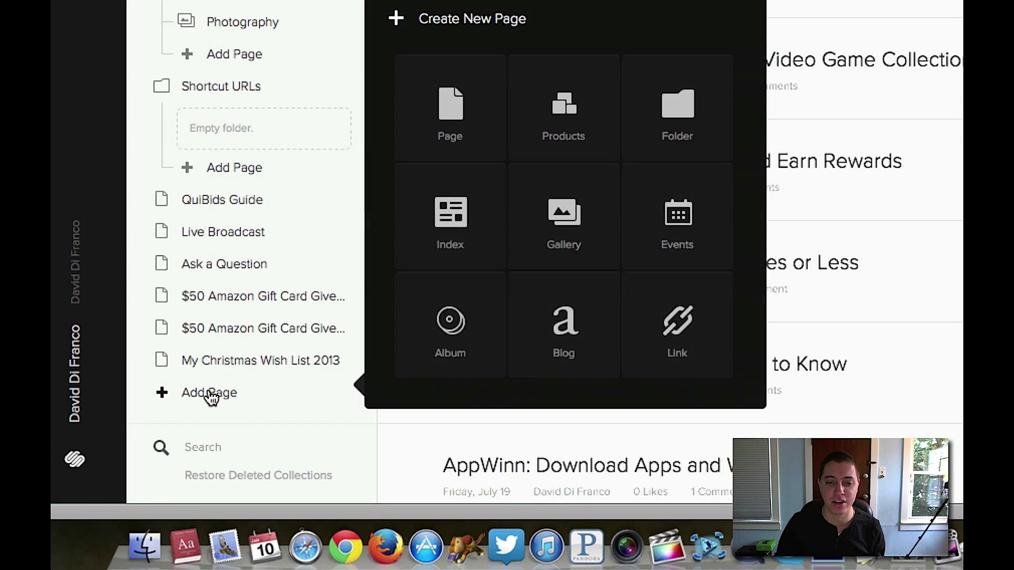
{"action": "left_click", "coordinate": [436, 141]}
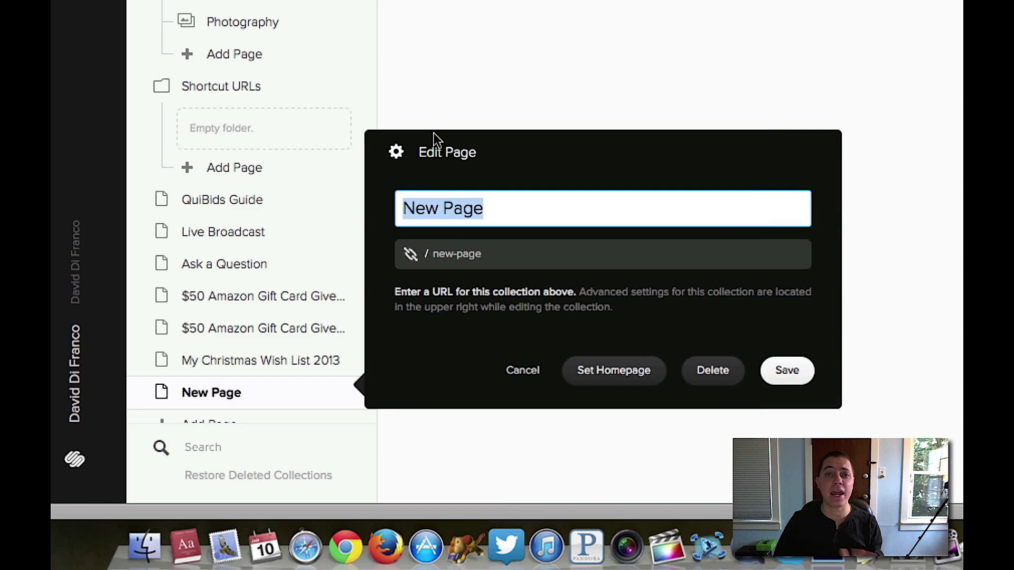
{"action": "type", "text": "Photo"}
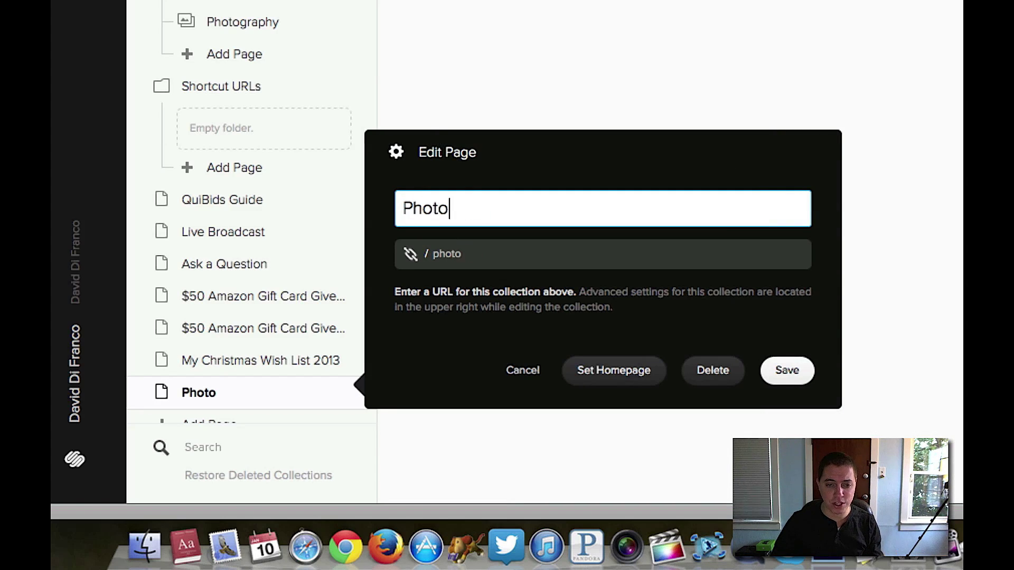
{"action": "type", "text": " Gallery"}
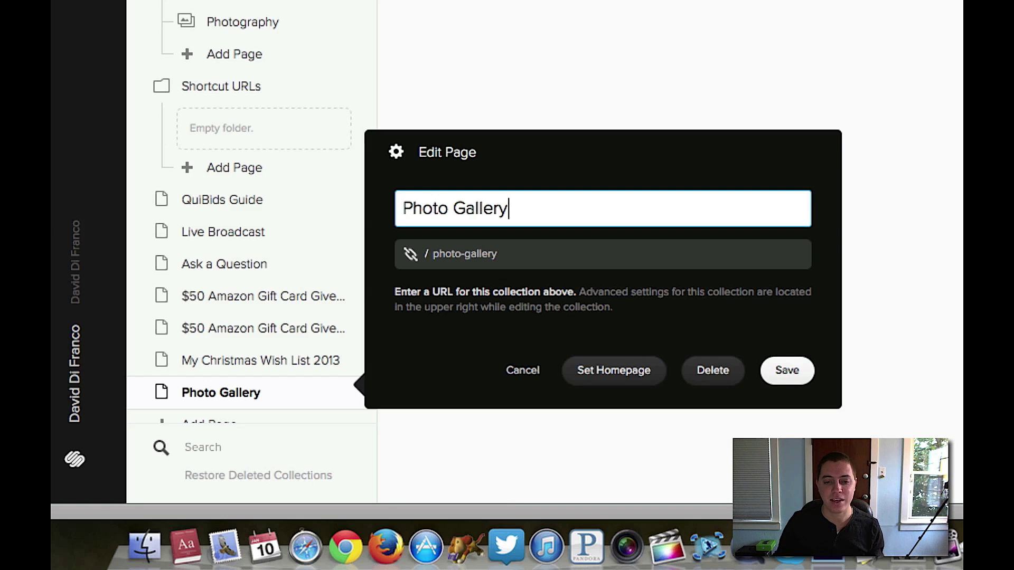
{"action": "left_click", "coordinate": [783, 376]}
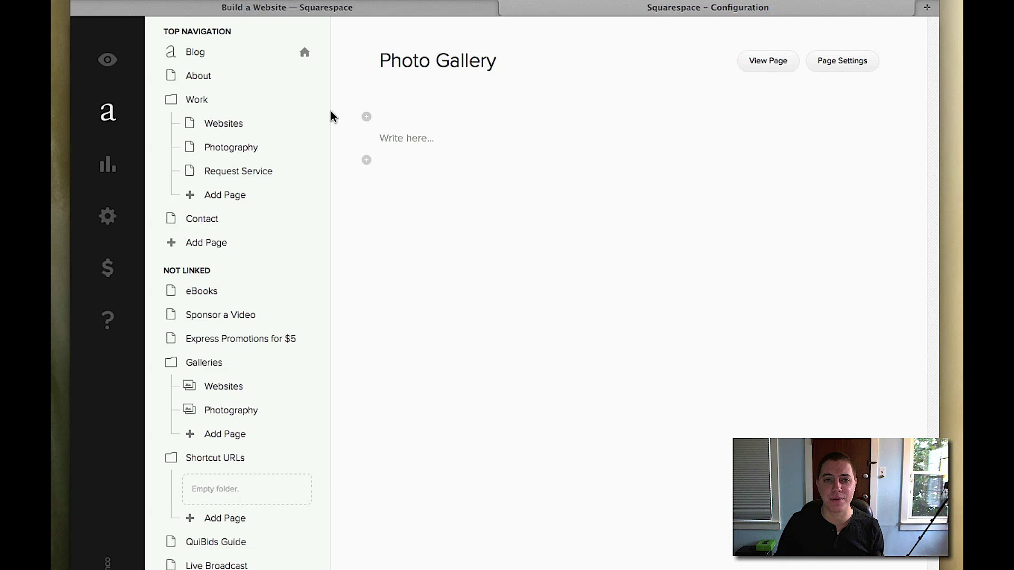
Open the block picker on the empty Photo Gallery page and browse its content blocks
{"action": "left_click", "coordinate": [367, 117]}
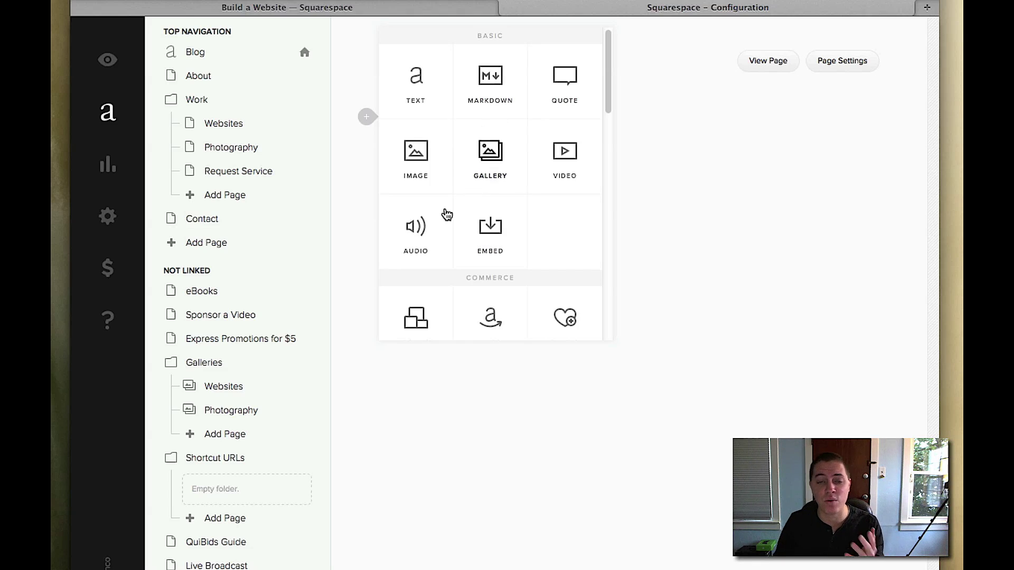
{"action": "scroll", "coordinate": [472, 224], "scroll_direction": "down", "scroll_amount": 2}
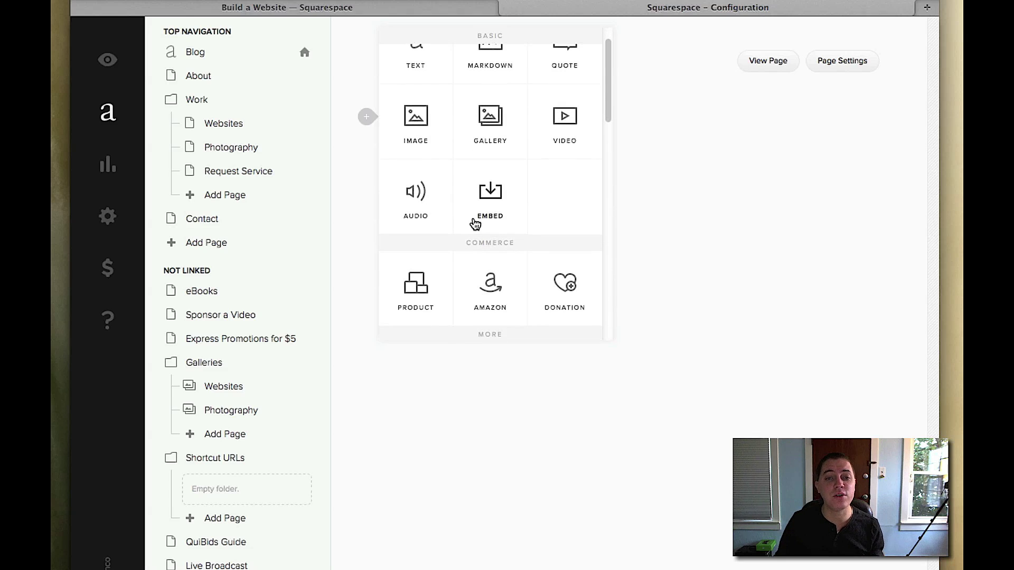
{"action": "scroll", "coordinate": [473, 254], "scroll_direction": "down", "scroll_amount": 3}
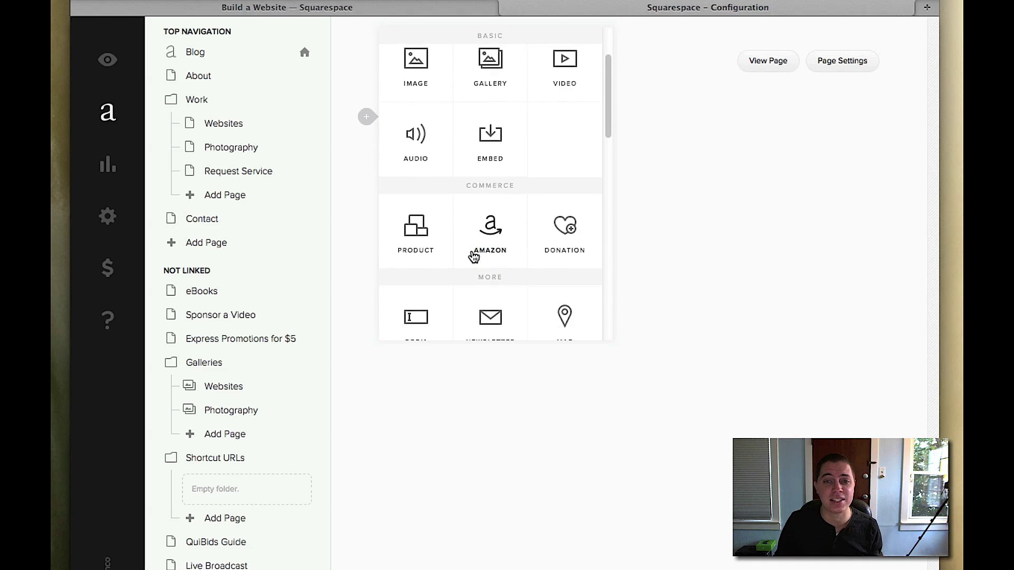
{"action": "scroll", "coordinate": [471, 259], "scroll_direction": "down", "scroll_amount": 4}
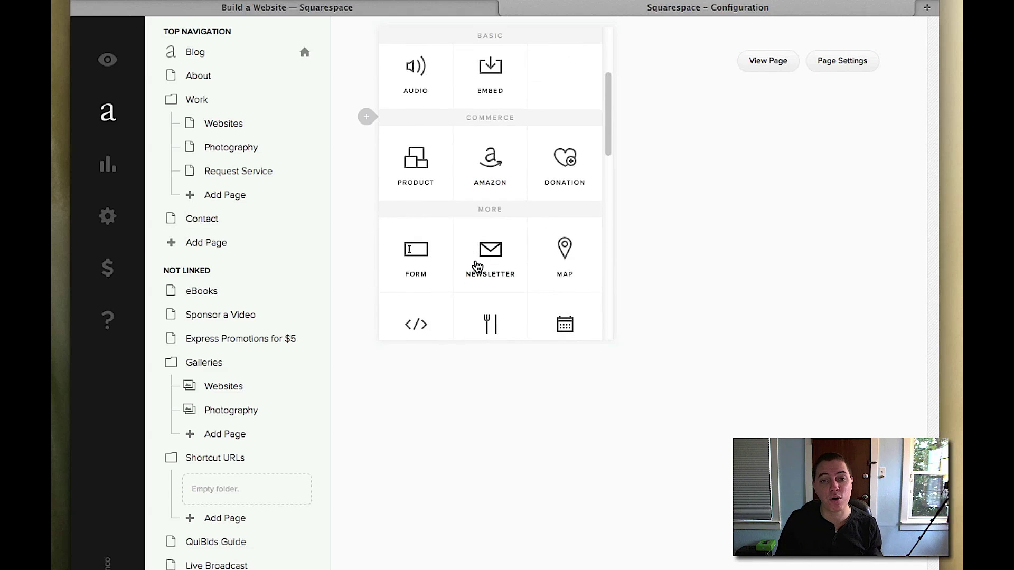
{"action": "scroll", "coordinate": [477, 265], "scroll_direction": "down", "scroll_amount": 4}
{"action": "scroll", "coordinate": [477, 267], "scroll_direction": "down", "scroll_amount": 6}
{"action": "scroll", "coordinate": [478, 267], "scroll_direction": "up", "scroll_amount": 6}
{"action": "scroll", "coordinate": [477, 267], "scroll_direction": "up", "scroll_amount": 10}
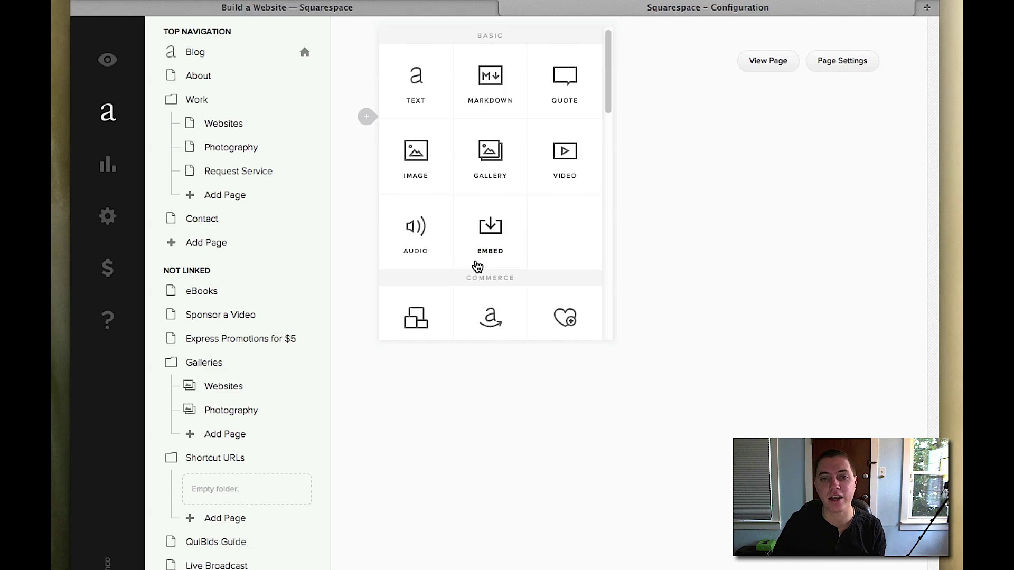
Insert a Gallery block and upload all eight photos from the Squarespace Photo Gallery folder
{"action": "left_click", "coordinate": [491, 179]}
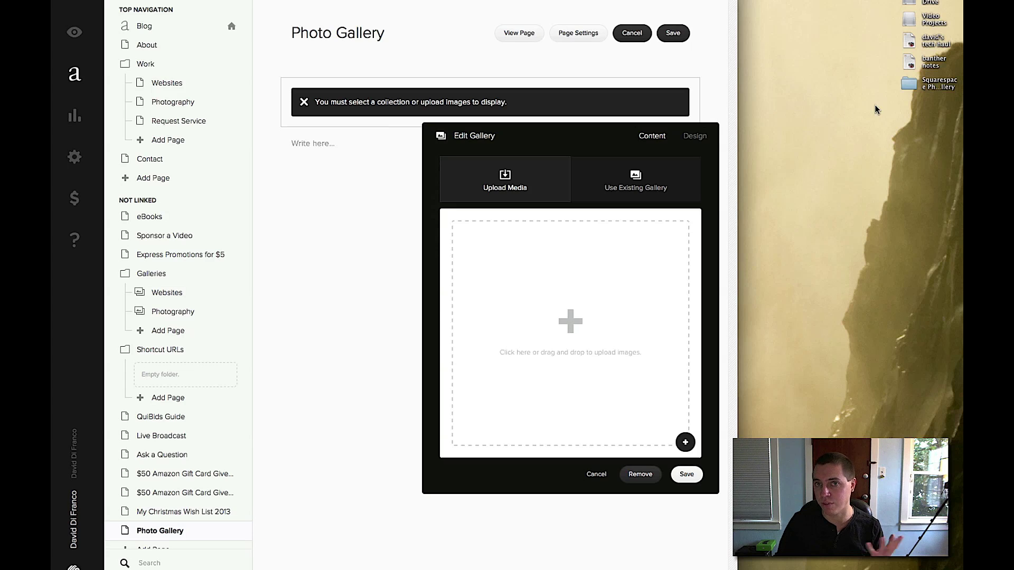
{"action": "double_click", "coordinate": [904, 84]}
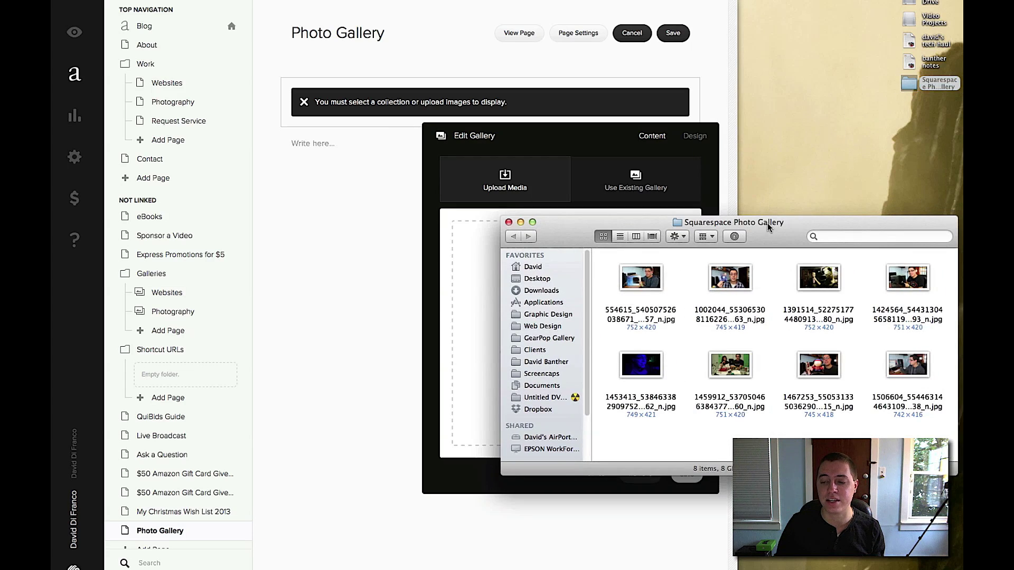
{"action": "left_click_drag", "start_coordinate": [769, 226], "coordinate": [815, 250]}
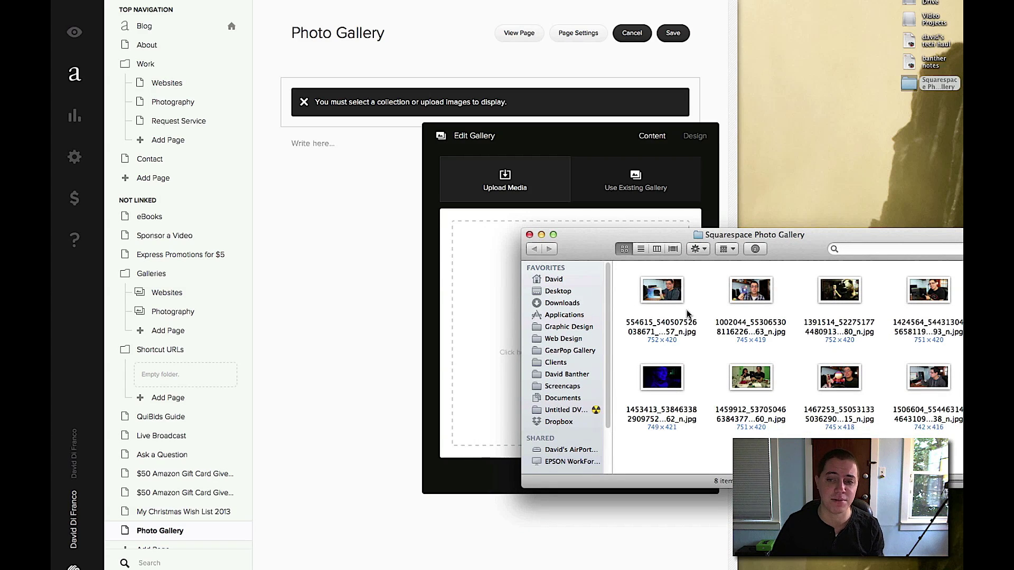
{"action": "key", "text": "super+a"}
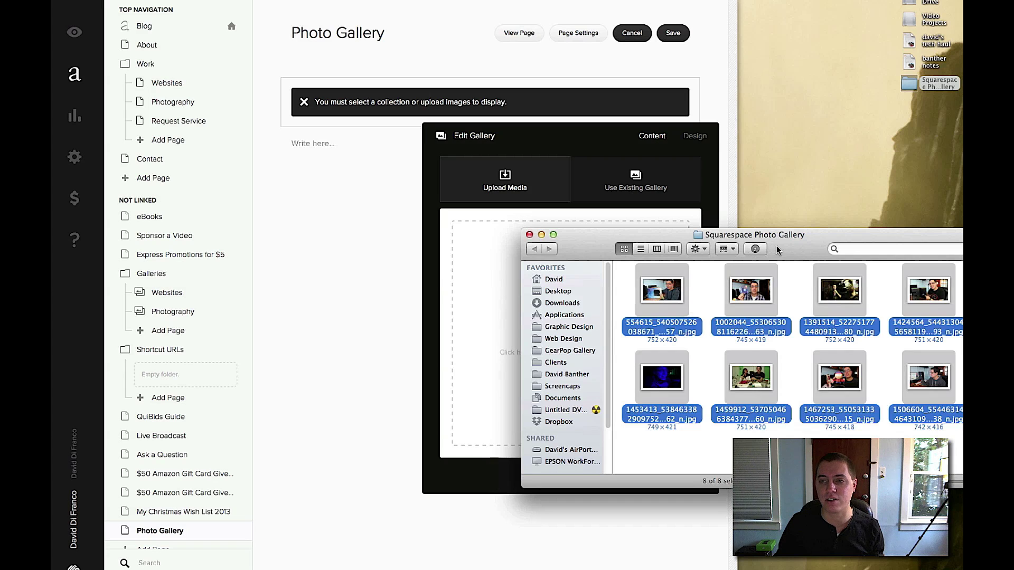
{"action": "left_click_drag", "start_coordinate": [783, 246], "coordinate": [903, 170]}
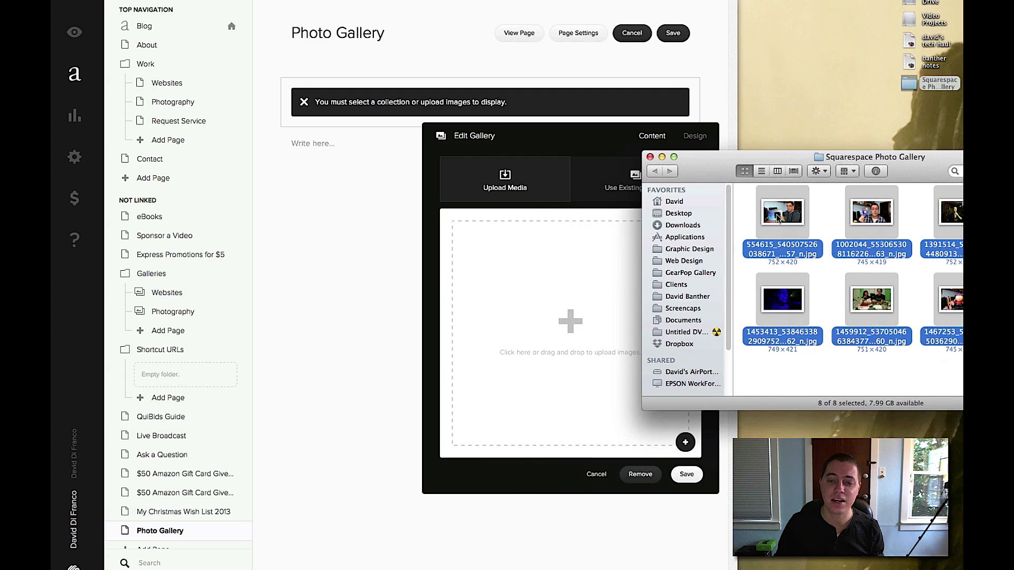
{"action": "left_click_drag", "start_coordinate": [778, 218], "coordinate": [531, 321]}
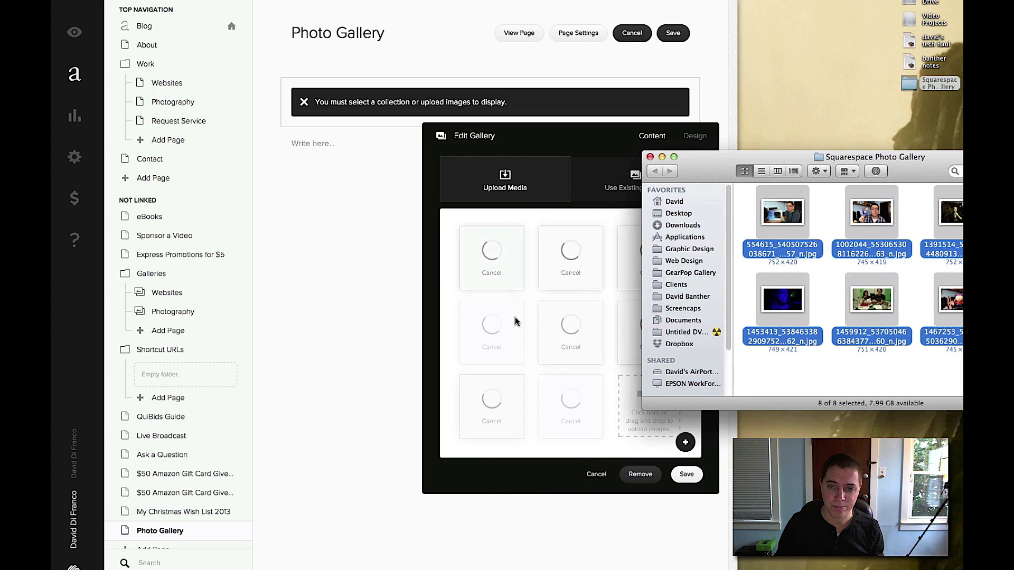
{"action": "left_click", "coordinate": [453, 308]}
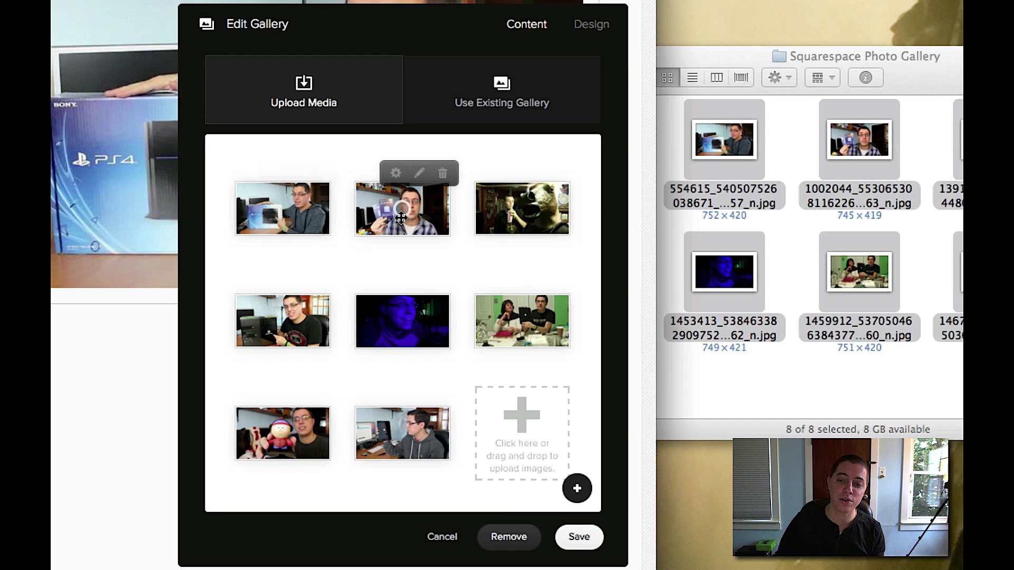
{"action": "left_click", "coordinate": [592, 26]}
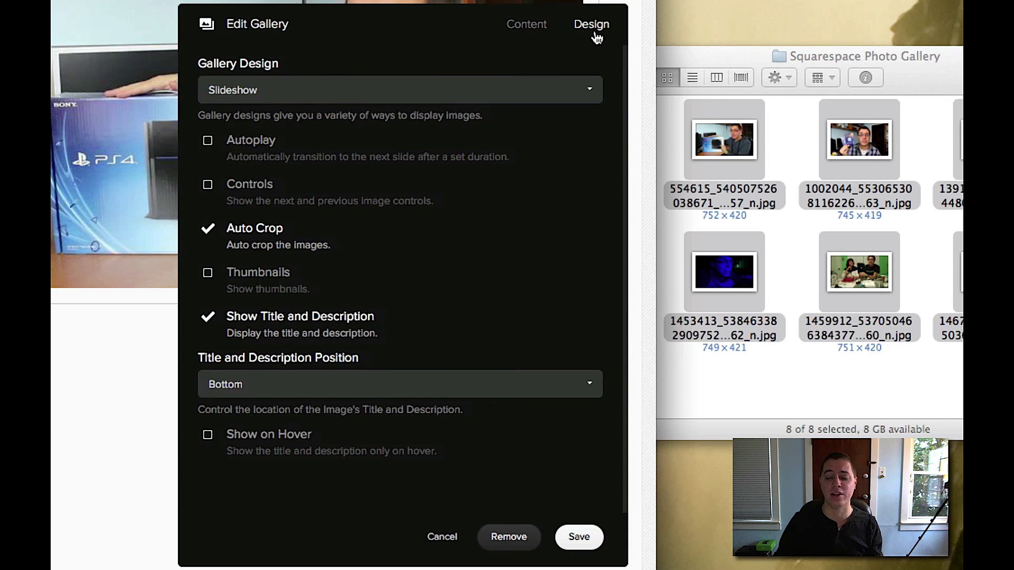
Change the gallery design to Grid with Square Thumbnails turned on
{"action": "left_click", "coordinate": [398, 93]}
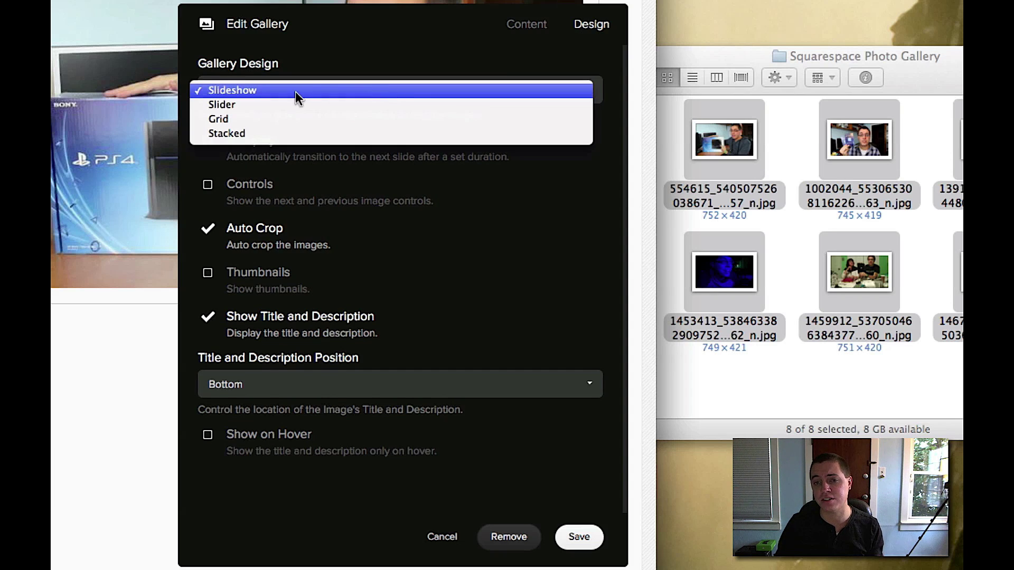
{"action": "left_click", "coordinate": [261, 118]}
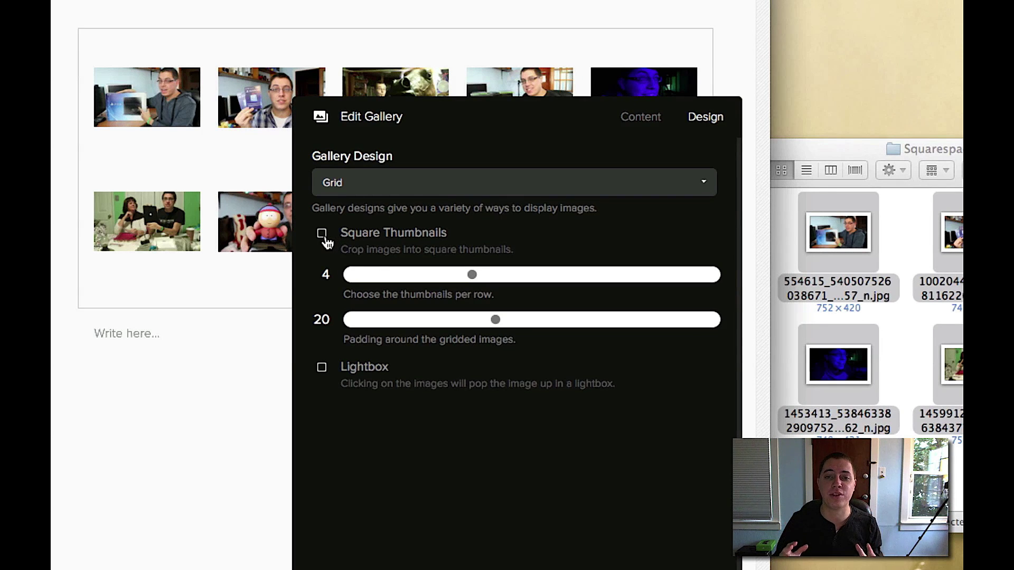
{"action": "left_click", "coordinate": [321, 233]}
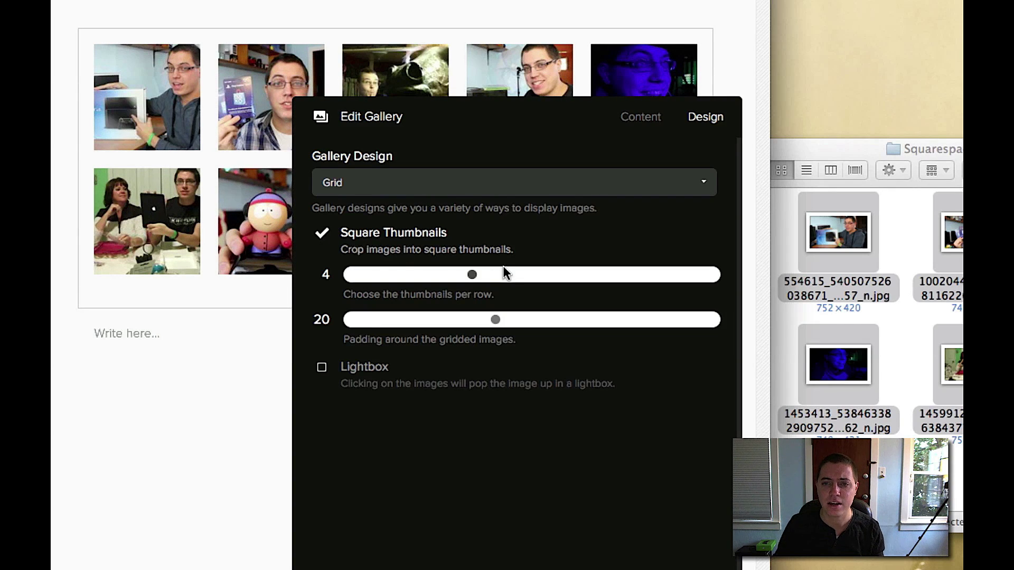
Set the grid to three thumbnails per row, padding 5, and enable Lightbox
{"action": "left_click_drag", "start_coordinate": [476, 279], "coordinate": [450, 280]}
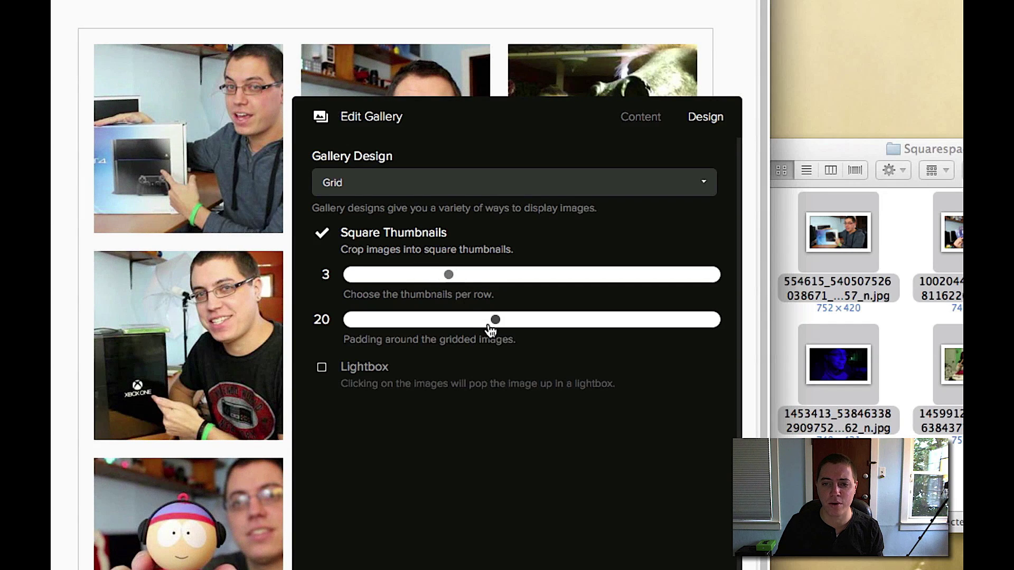
{"action": "left_click_drag", "start_coordinate": [494, 321], "coordinate": [379, 324]}
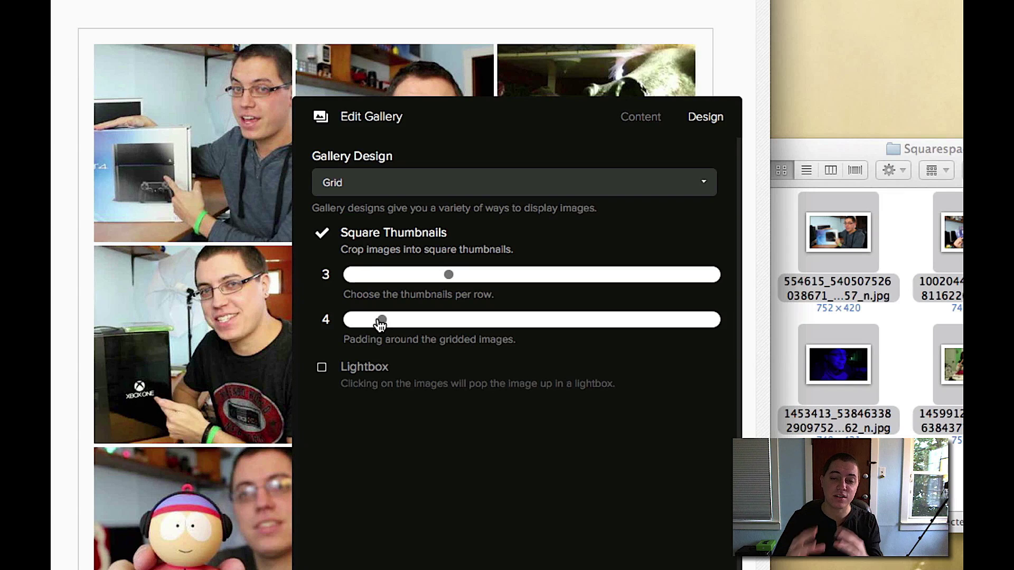
{"action": "left_click_drag", "start_coordinate": [380, 324], "coordinate": [385, 324]}
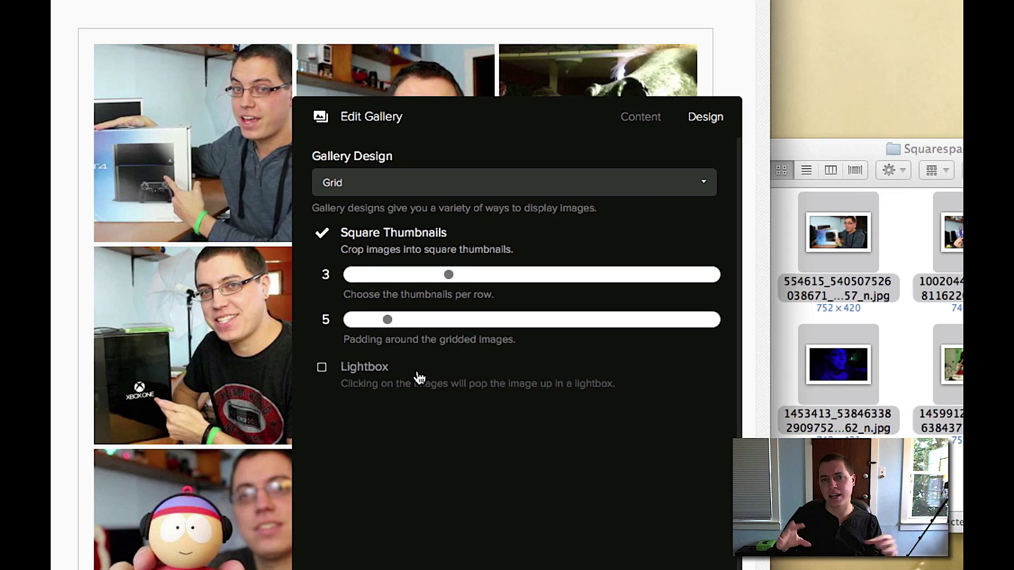
{"action": "left_click", "coordinate": [362, 372]}
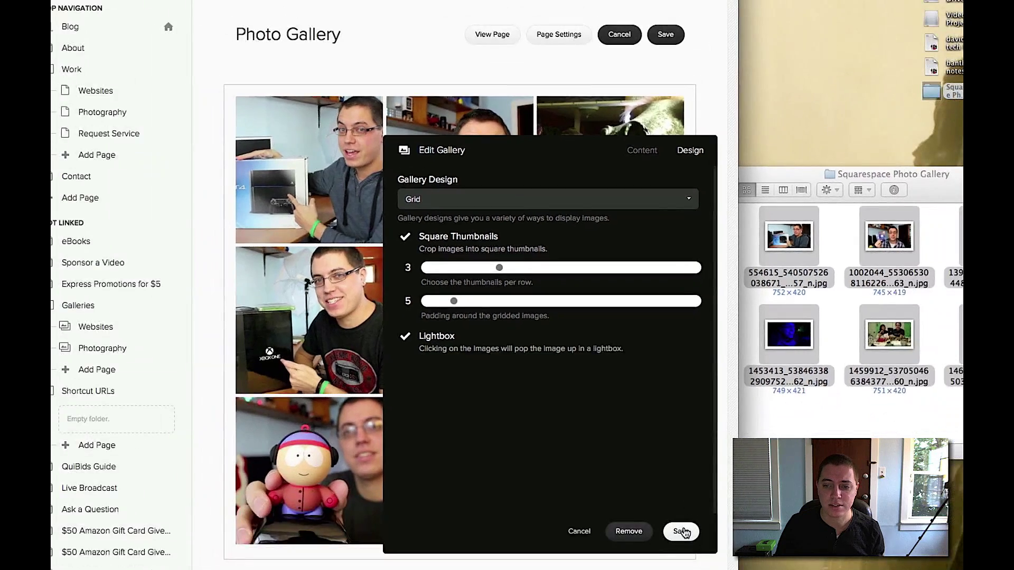
Save the gallery design and the Photo Gallery page, then view the live page
{"action": "left_click", "coordinate": [681, 533]}
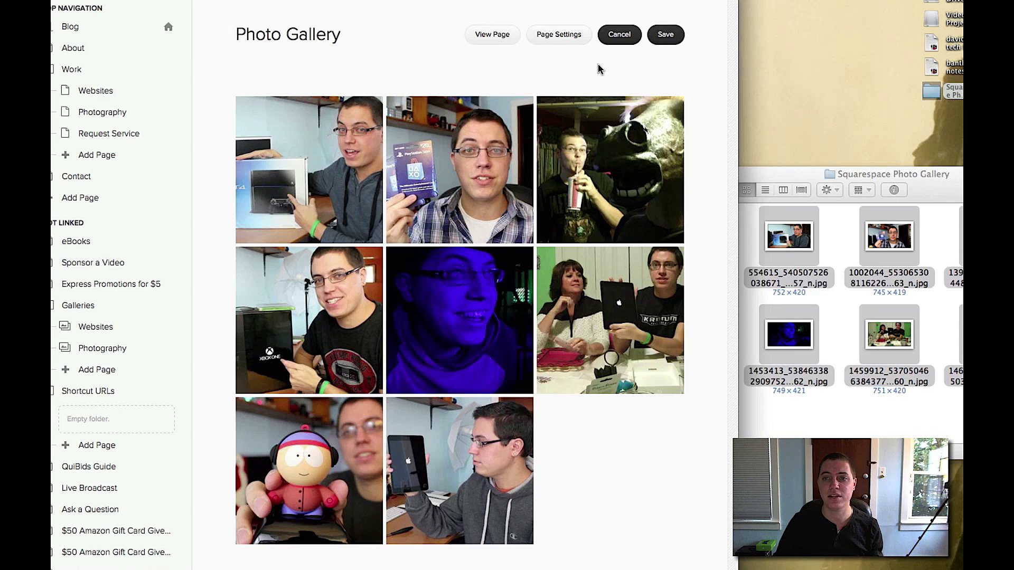
{"action": "left_click", "coordinate": [659, 36]}
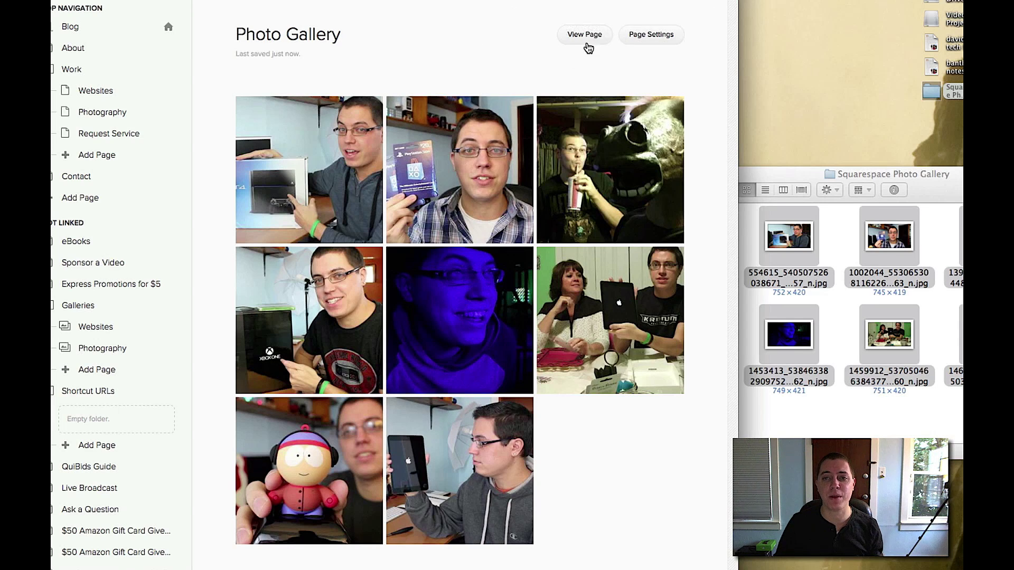
{"action": "left_click", "coordinate": [587, 42]}
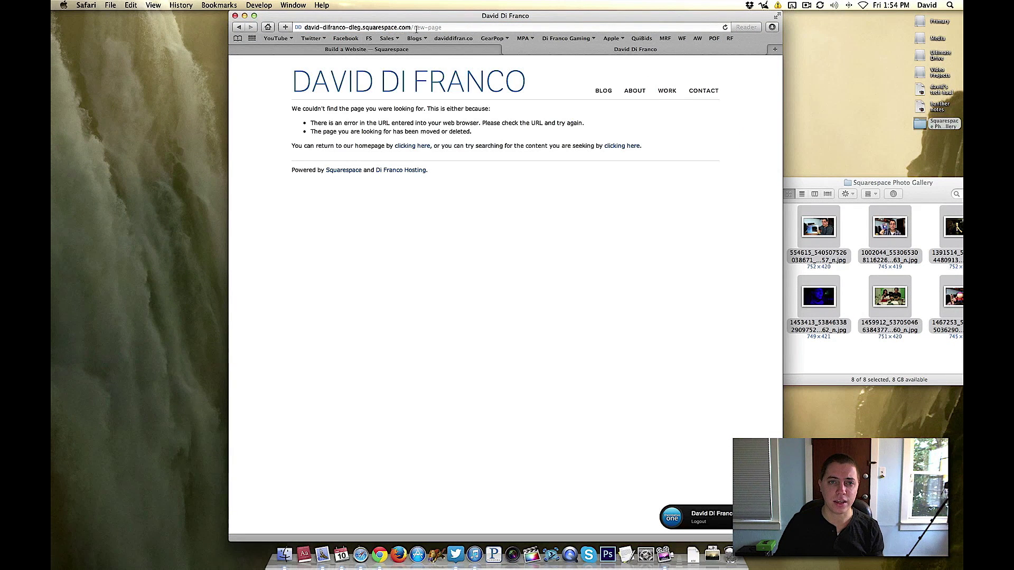
Correct the live page address from new-page to photo-gallery and load it
{"action": "left_click_drag", "start_coordinate": [414, 27], "coordinate": [457, 27]}
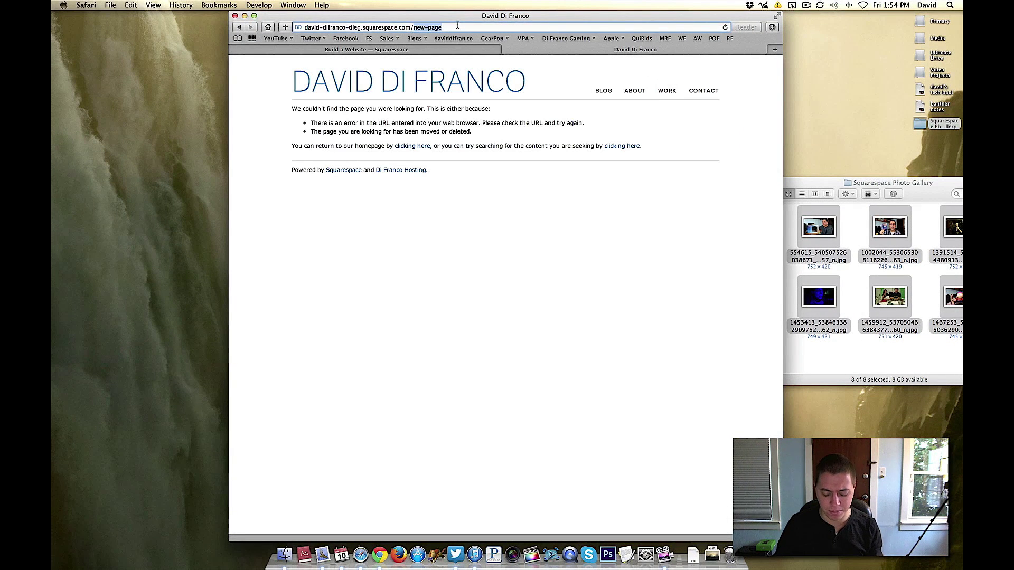
{"action": "type", "text": "photo-gallery"}
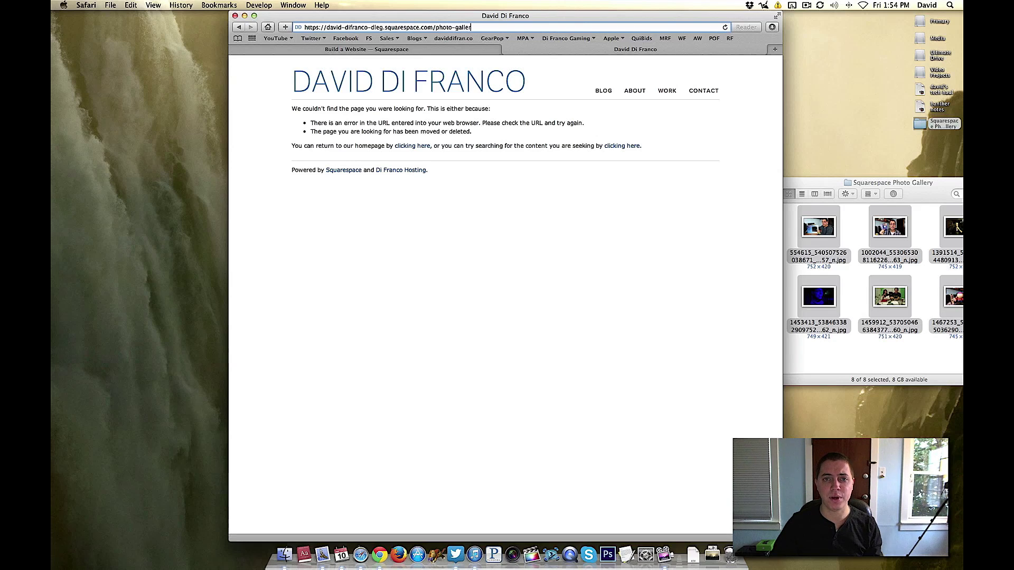
{"action": "key", "text": "Return"}
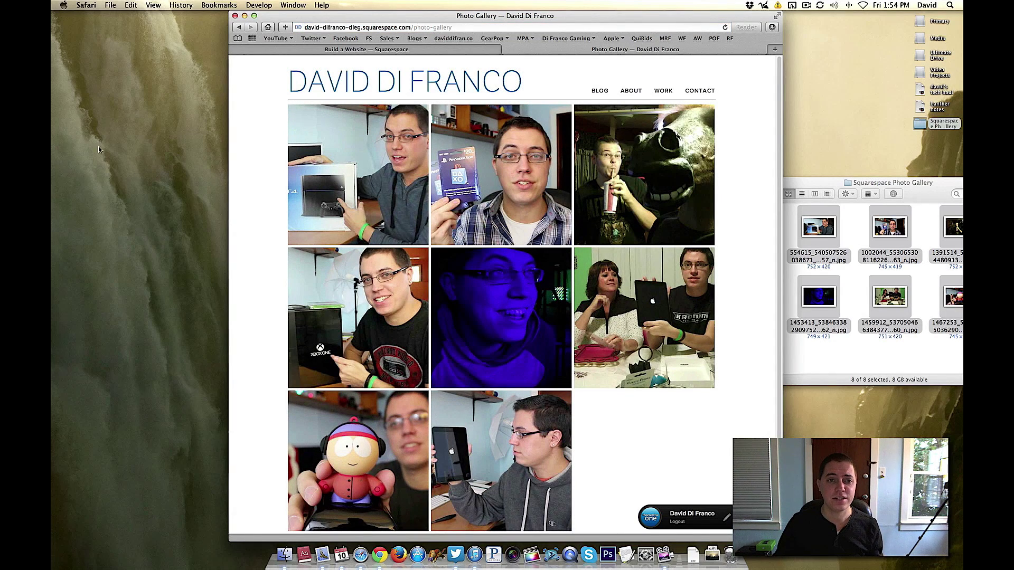
Enlarge the first photo in the lightbox, step through the photos, then close it
{"action": "left_click", "coordinate": [313, 191]}
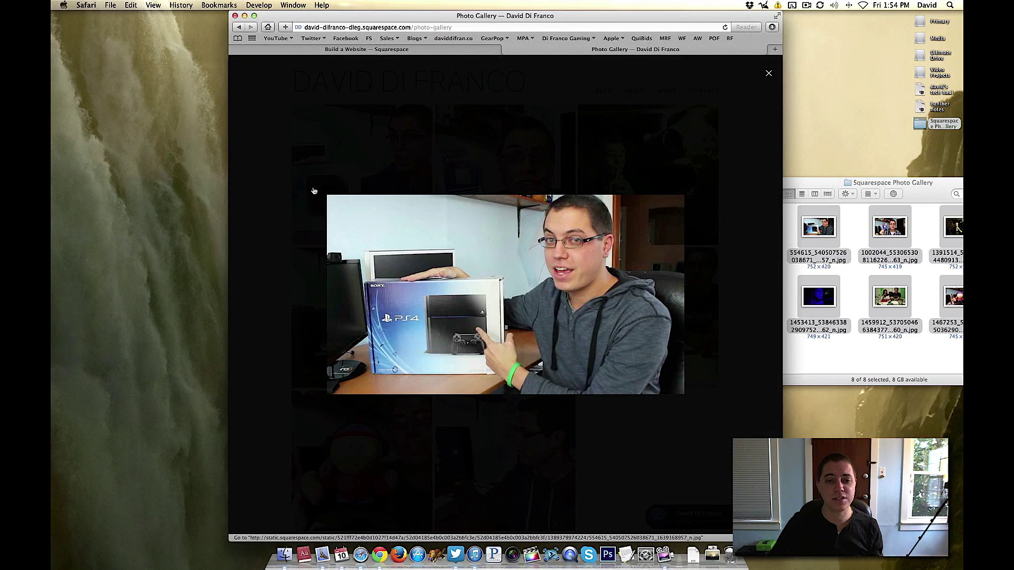
{"action": "key", "text": "Right"}
{"action": "key", "text": "Right"}
{"action": "key", "text": "Right"}
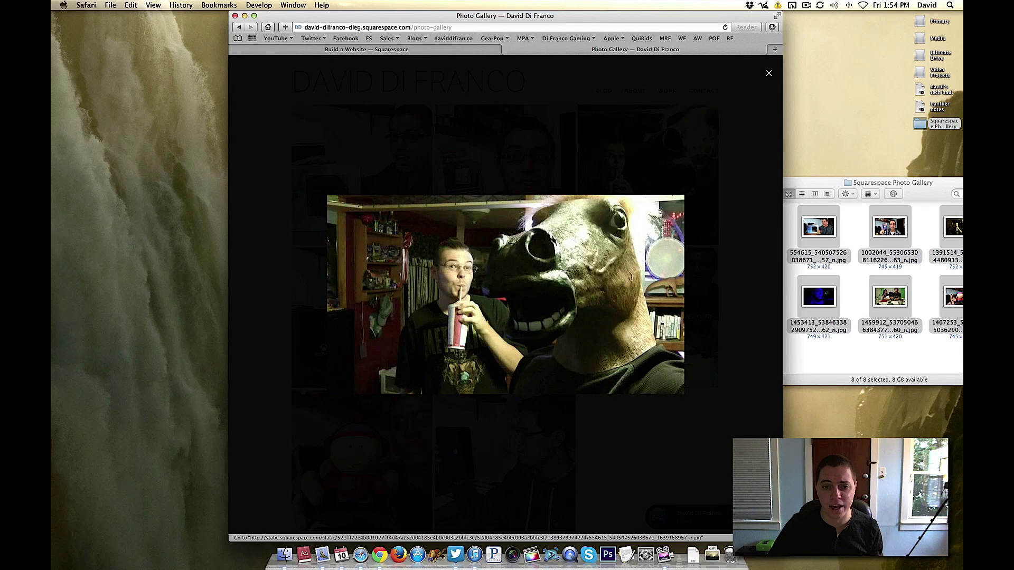
{"action": "key", "text": "Right"}
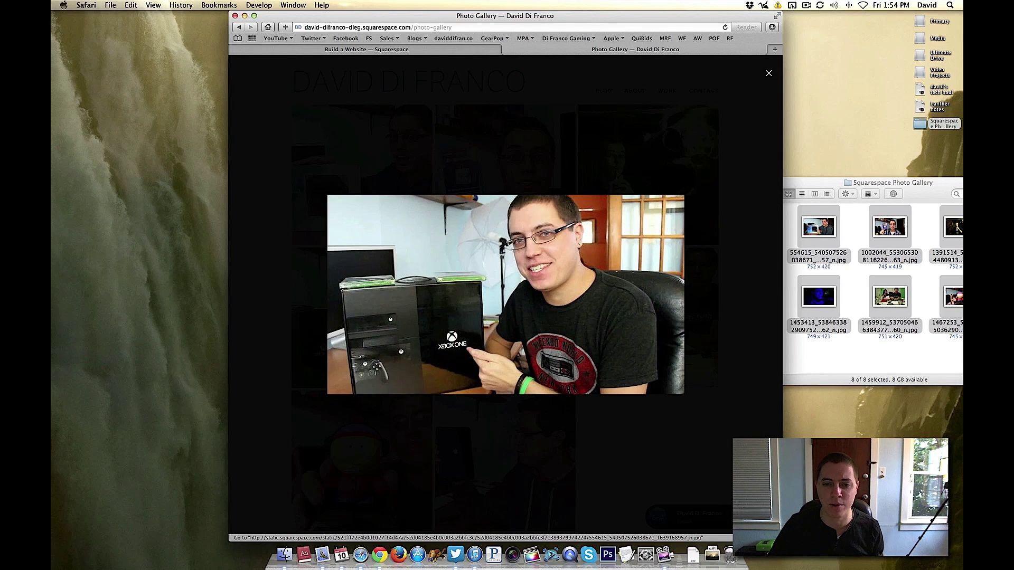
{"action": "key", "text": "Right"}
{"action": "key", "text": "Right"}
{"action": "key", "text": "Right"}
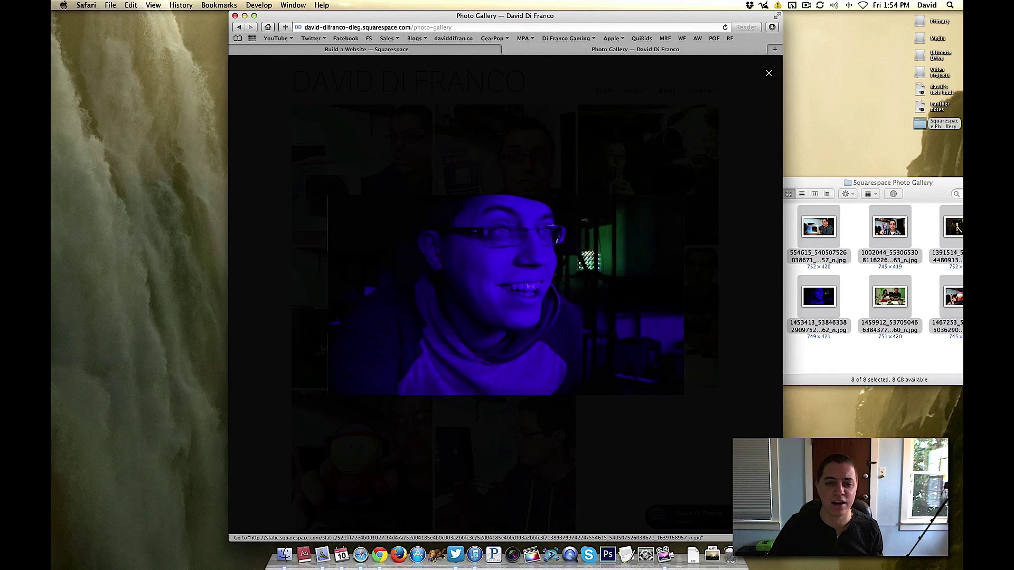
{"action": "key", "text": "Right"}
{"action": "key", "text": "Right"}
{"action": "key", "text": "Right"}
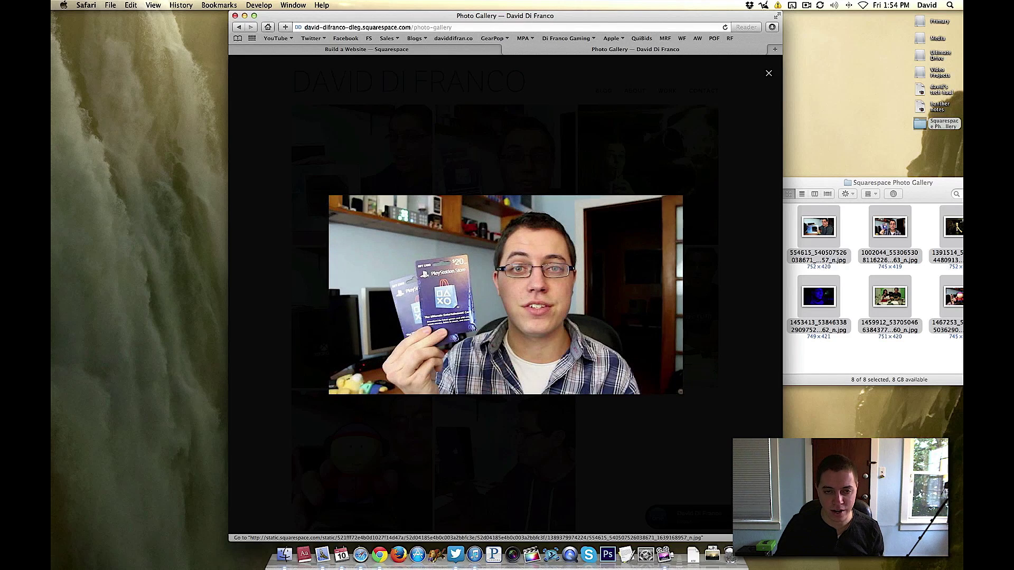
{"action": "key", "text": "Left"}
{"action": "key", "text": "Left"}
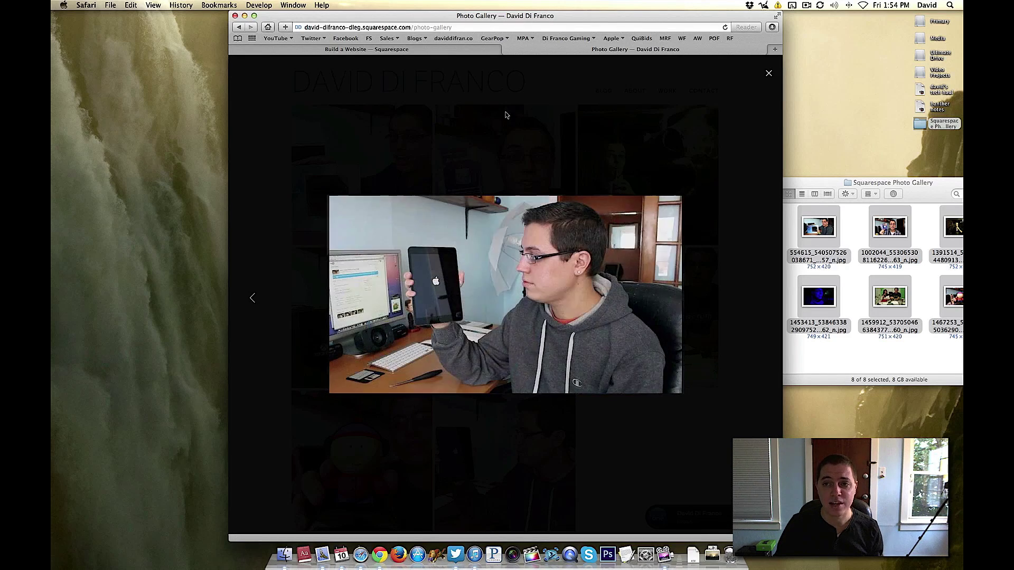
{"action": "key", "text": "Right"}
{"action": "left_click", "coordinate": [767, 74]}
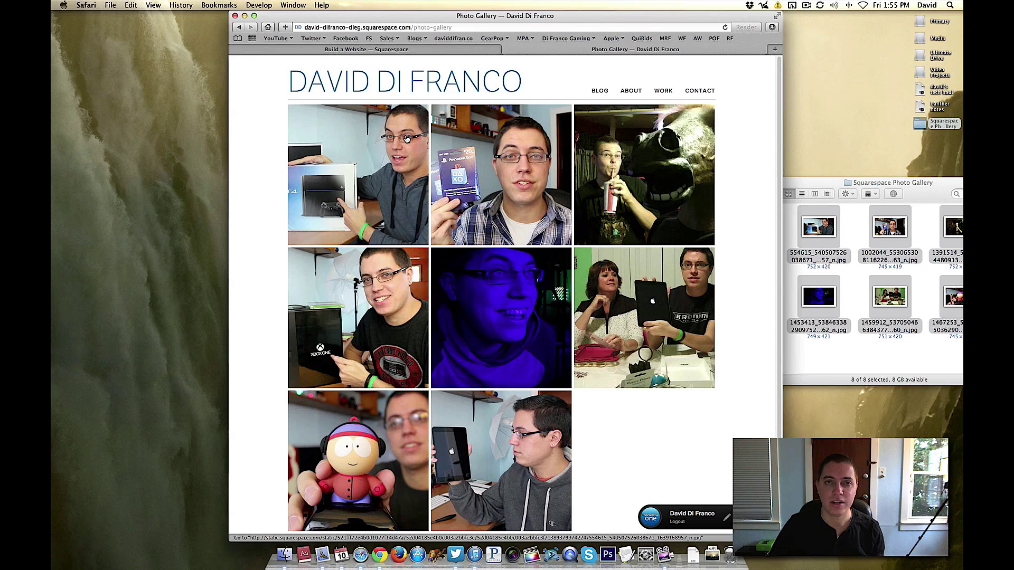
{"action": "left_click", "coordinate": [319, 50]}
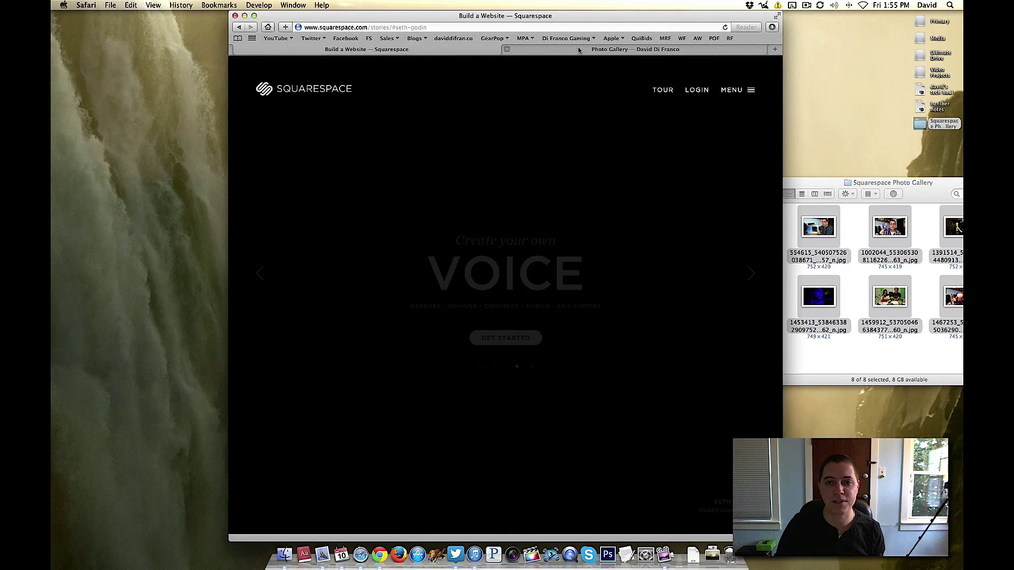
Return to editing the Photo Gallery page, briefly opening and closing its page settings
{"action": "left_click", "coordinate": [578, 48]}
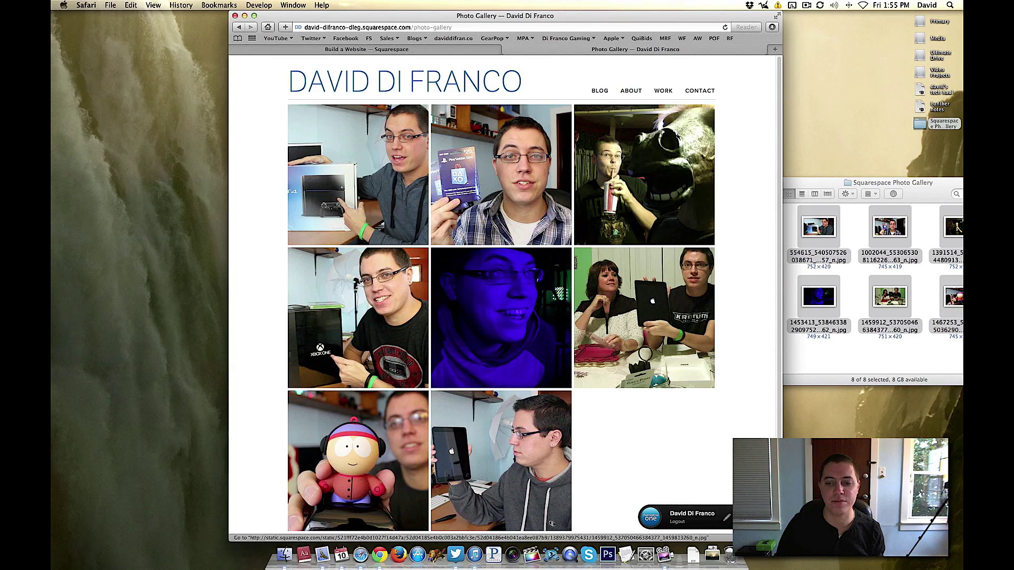
{"action": "left_click", "coordinate": [727, 517]}
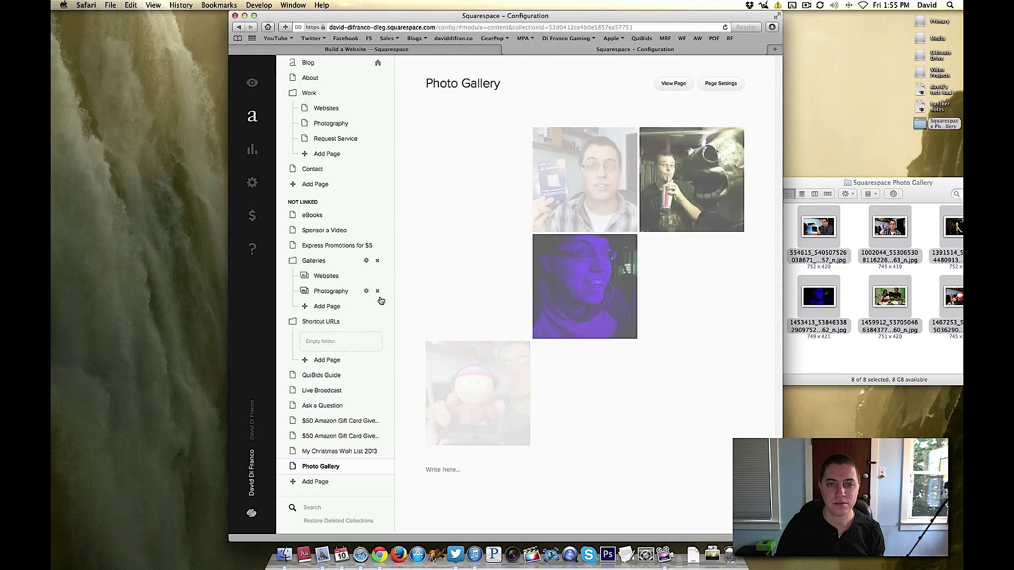
{"action": "left_click", "coordinate": [722, 92]}
{"action": "left_click", "coordinate": [417, 119]}
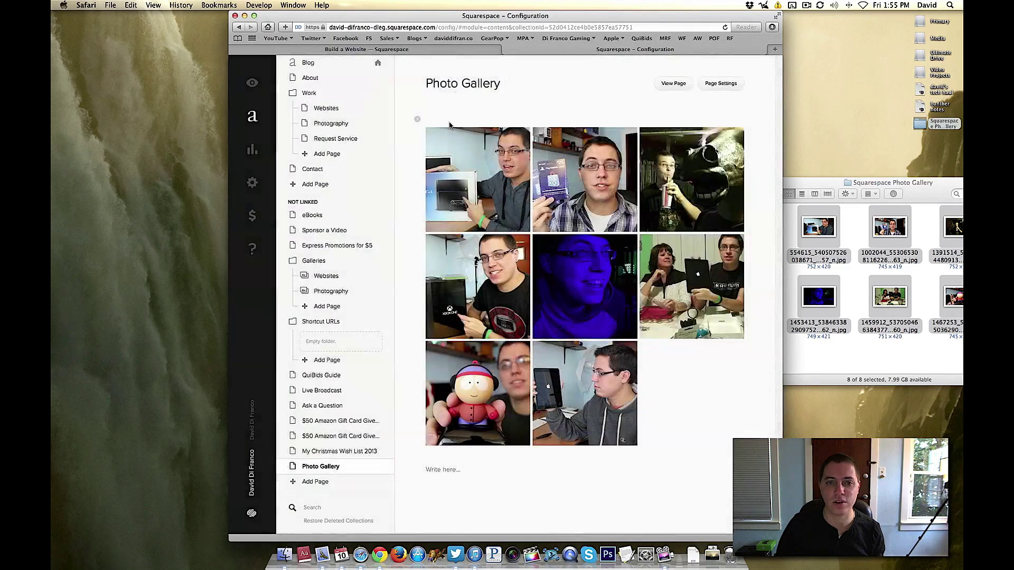
Make the gallery a Slider with Autoplay every 3 seconds and save it
{"action": "left_click", "coordinate": [445, 152]}
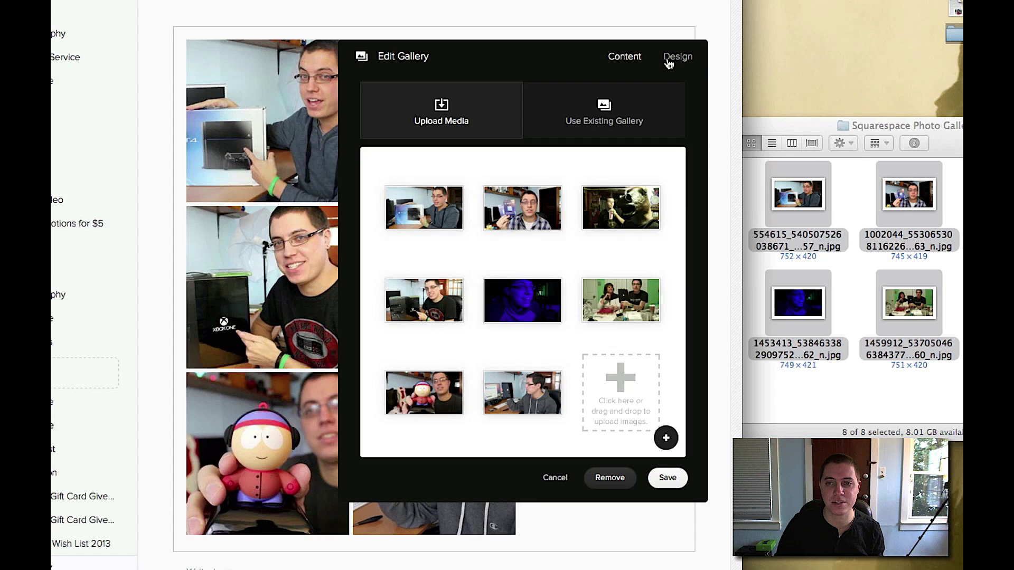
{"action": "left_click", "coordinate": [668, 62]}
{"action": "left_click", "coordinate": [369, 118]}
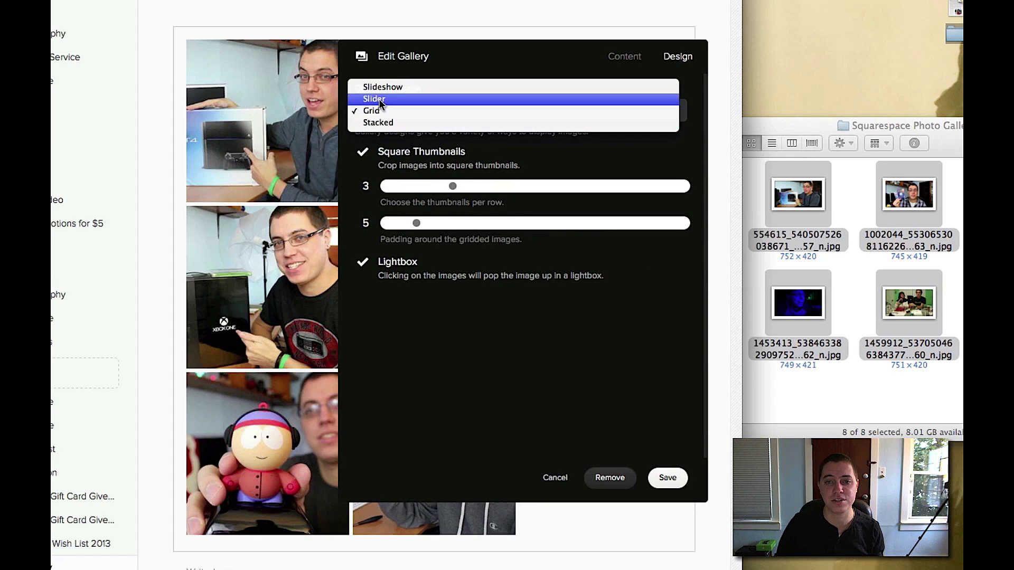
{"action": "left_click", "coordinate": [378, 99]}
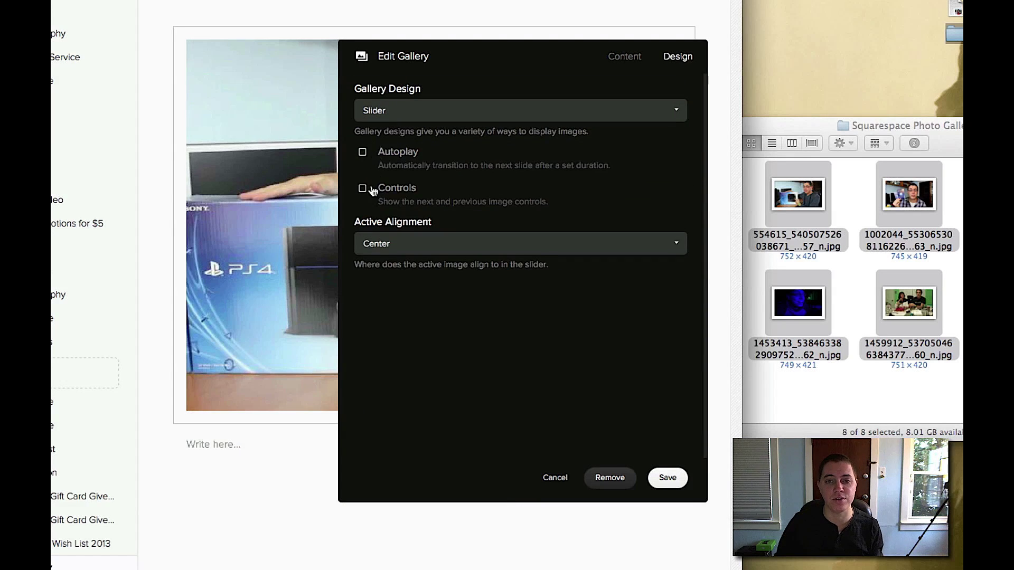
{"action": "left_click", "coordinate": [362, 155]}
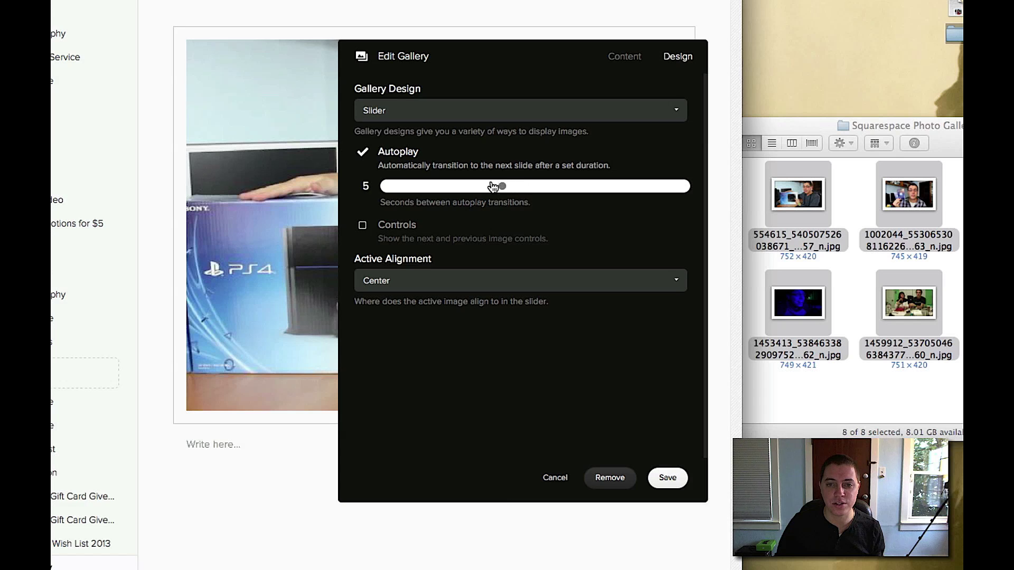
{"action": "left_click_drag", "start_coordinate": [510, 186], "coordinate": [437, 185]}
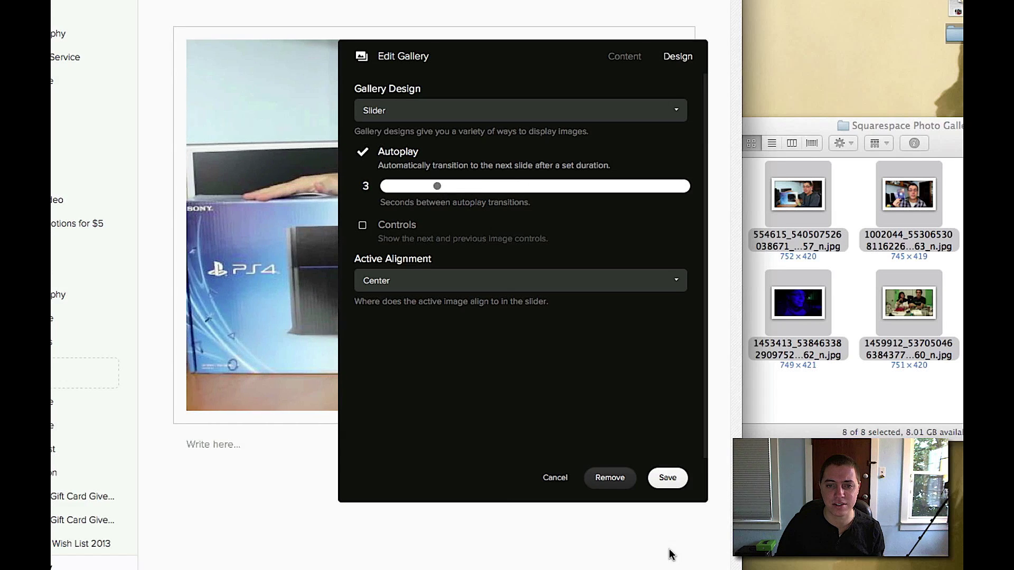
{"action": "left_click", "coordinate": [669, 479]}
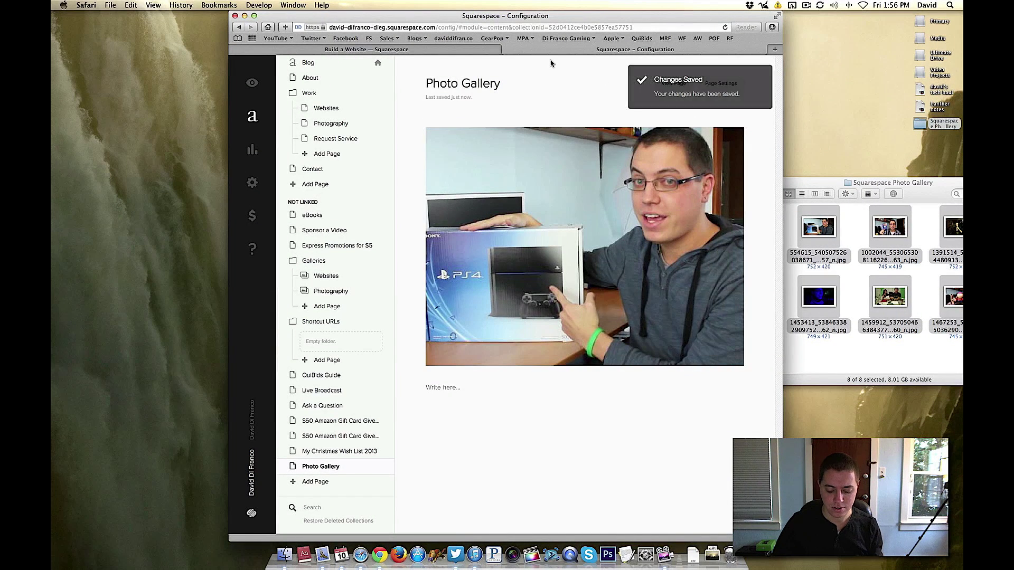
Load the live site's /photo-gallery page in a new tab, then return to the editor
{"action": "key", "text": "super+t"}
{"action": "type", "text": "daviddifran.co/"}
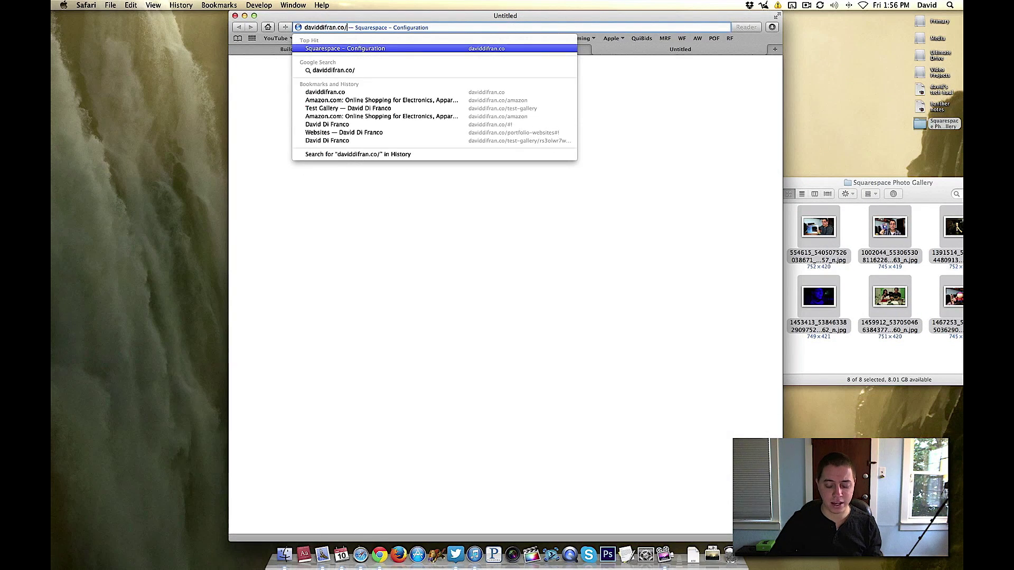
{"action": "type", "text": "pho"}
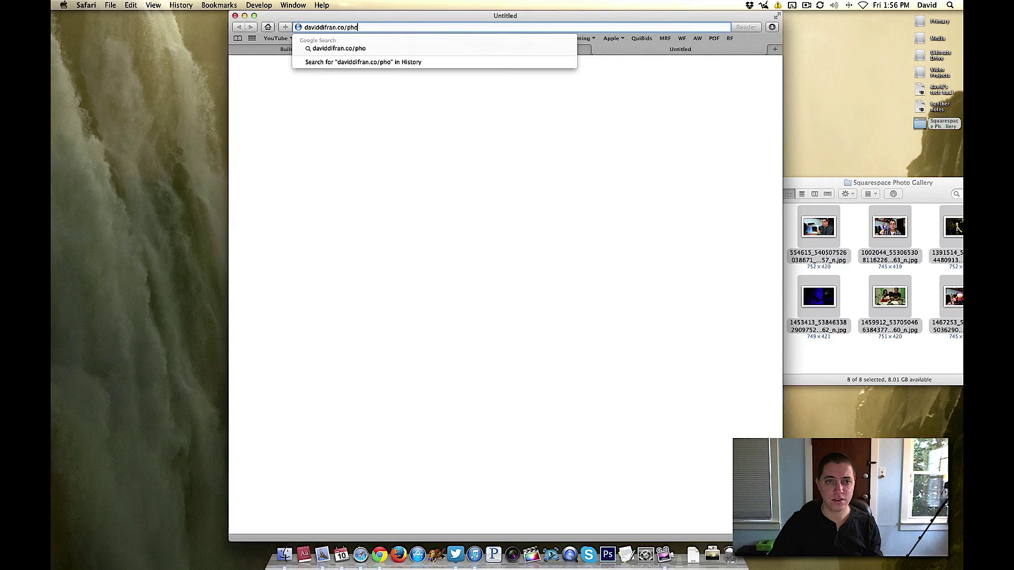
{"action": "type", "text": "to-gallery"}
{"action": "key", "text": "Return"}
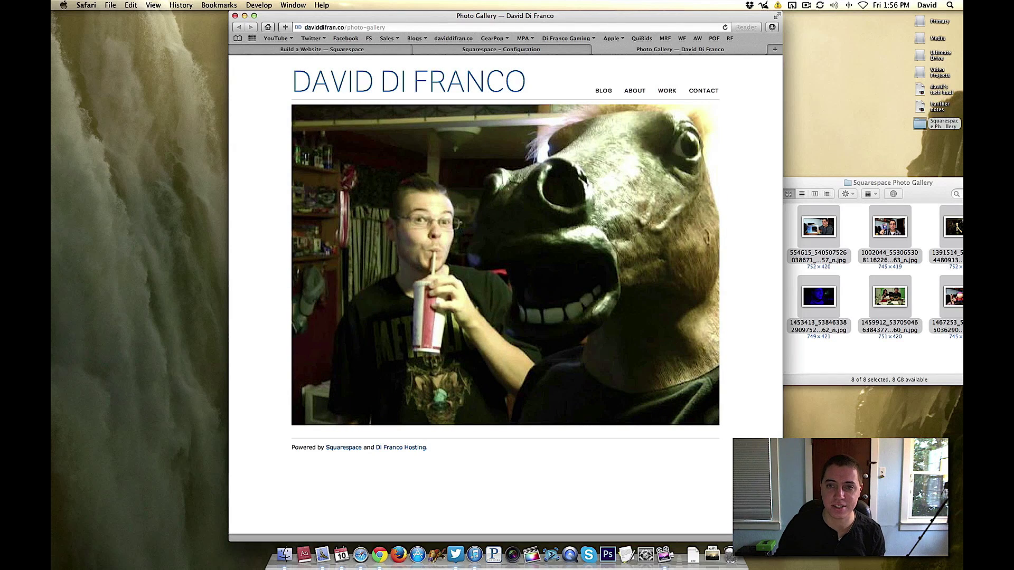
{"action": "left_click", "coordinate": [540, 52]}
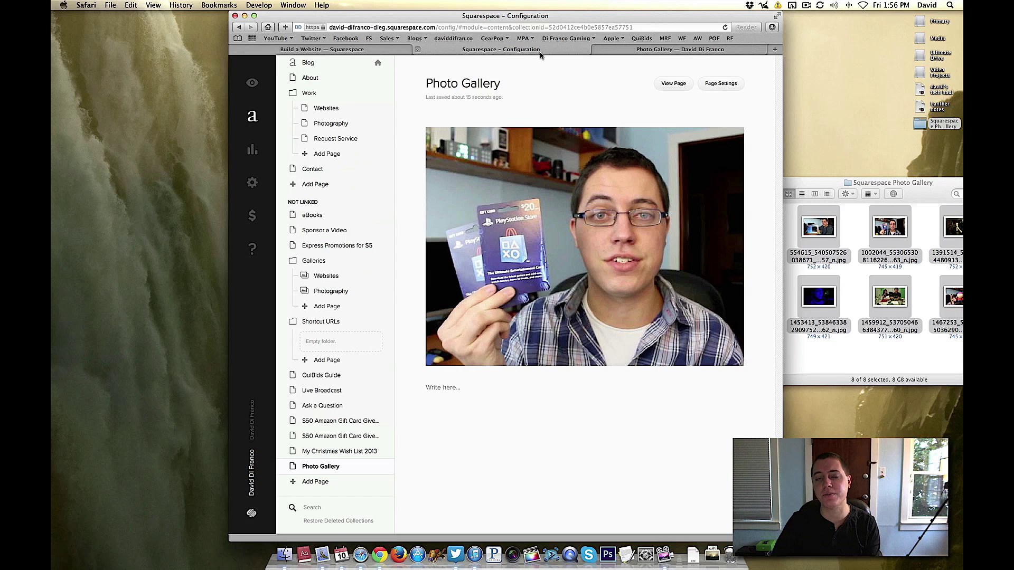